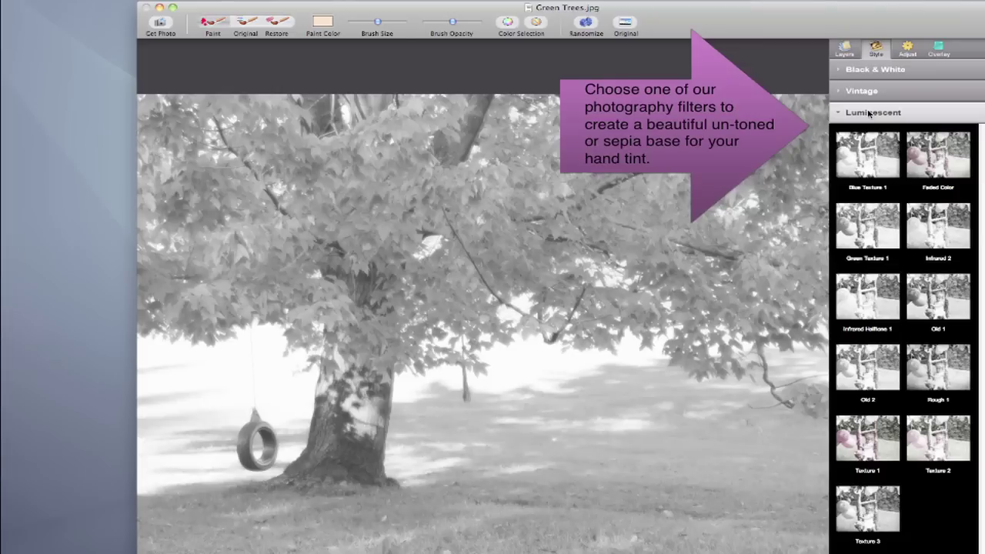
Apply the Luminescent style Green Texture 1, maximize its green channel mix, and lower the texture strength to about one third
left_click(868, 222)
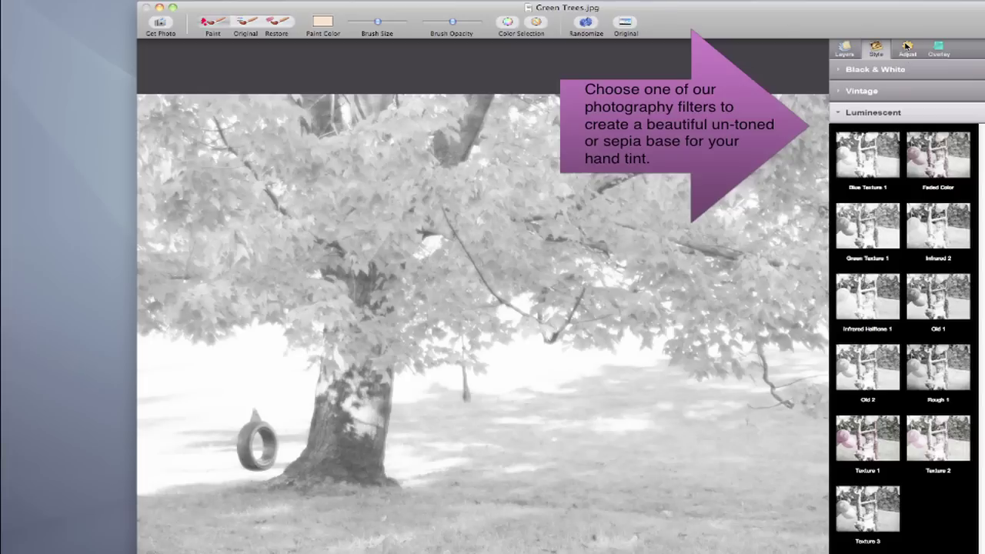
left_click(908, 47)
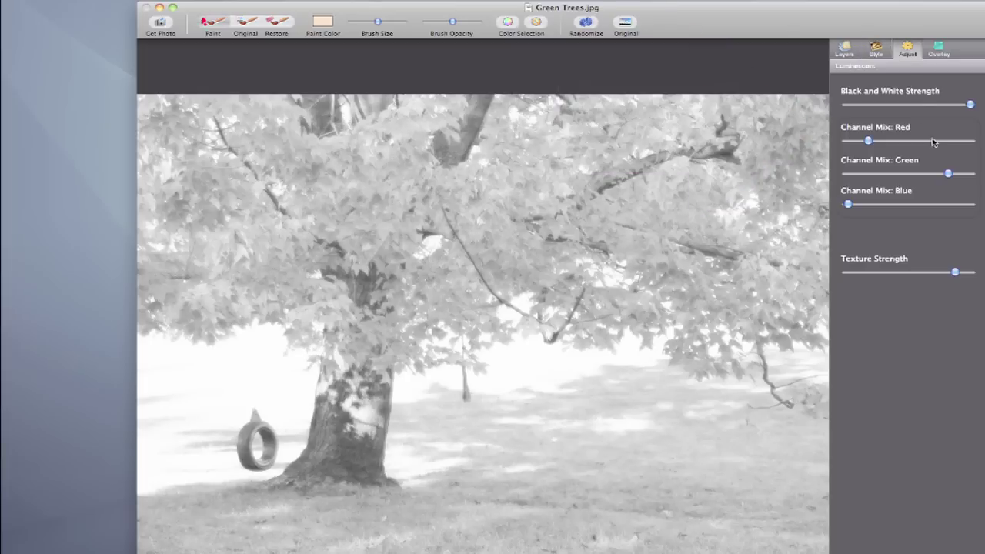
left_click_drag(949, 175, 974, 176)
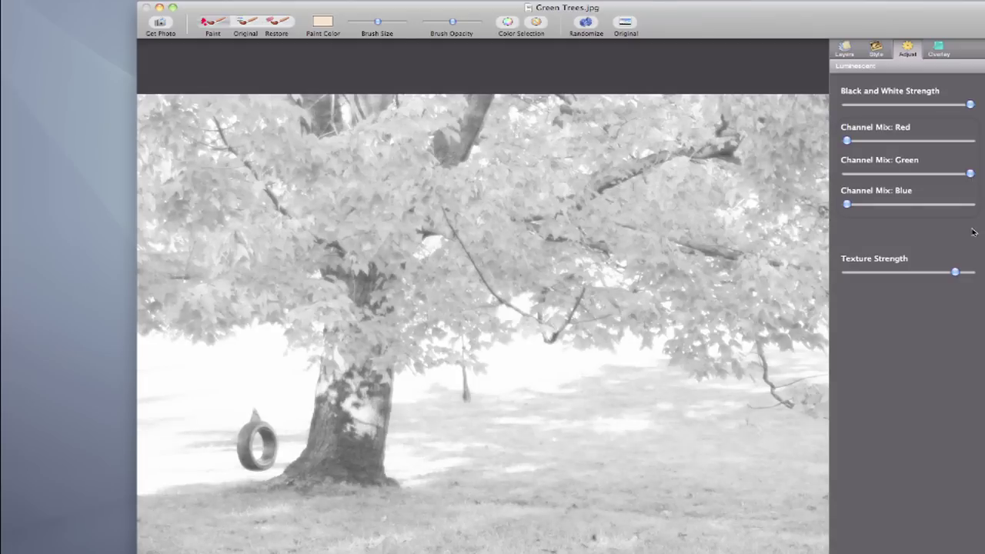
left_click_drag(956, 274, 930, 276)
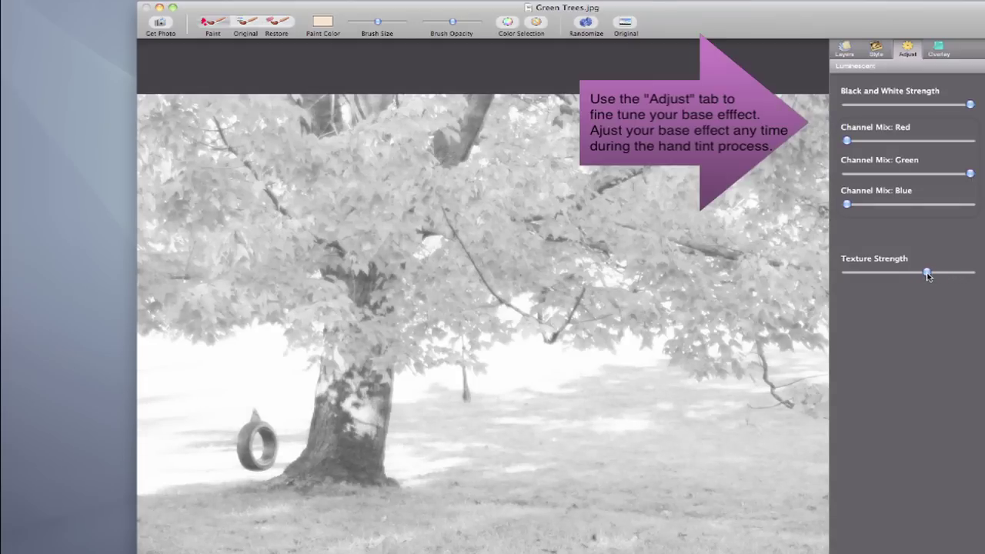
left_click_drag(928, 275, 883, 274)
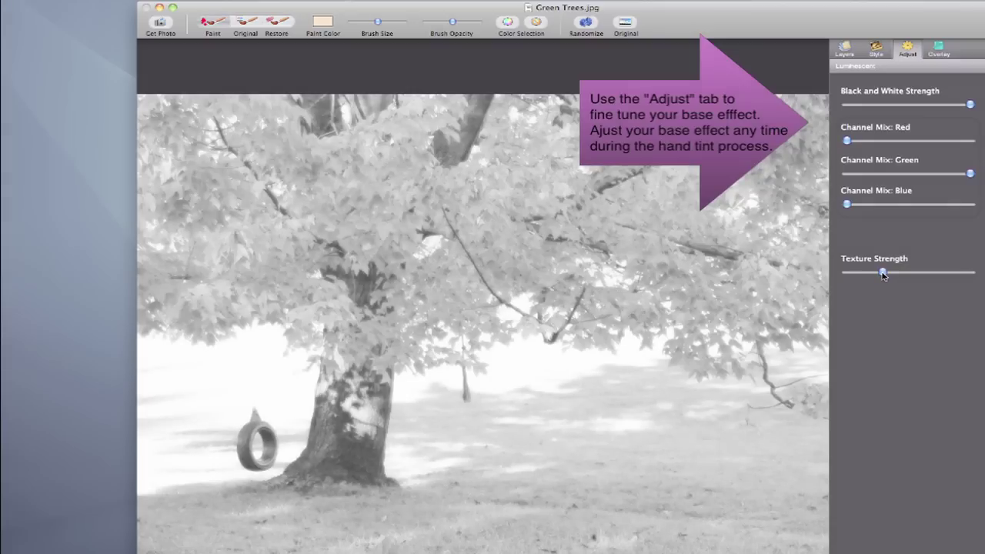
Set the paint color to the pink image color and raise both brush opacity and brush size to maximum
left_click(314, 21)
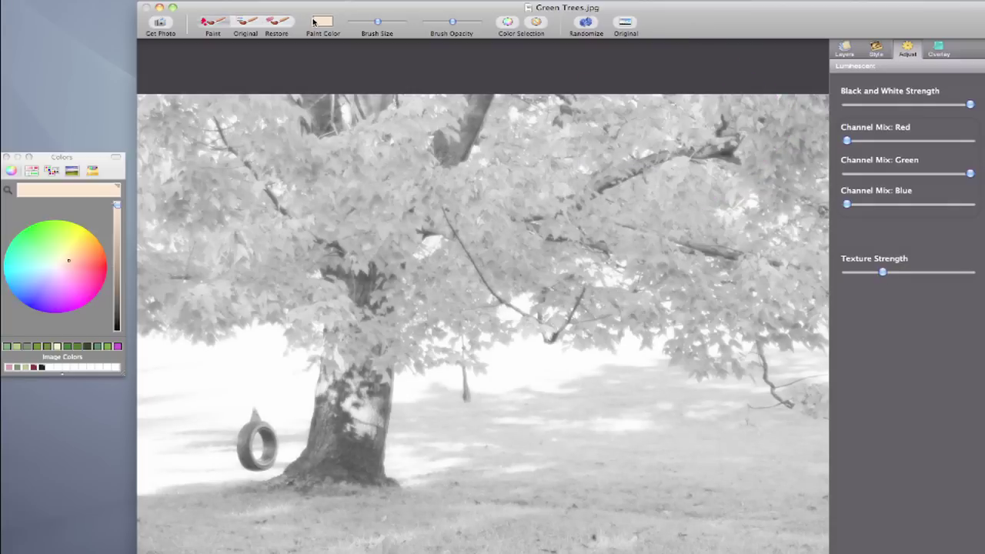
left_click(8, 368)
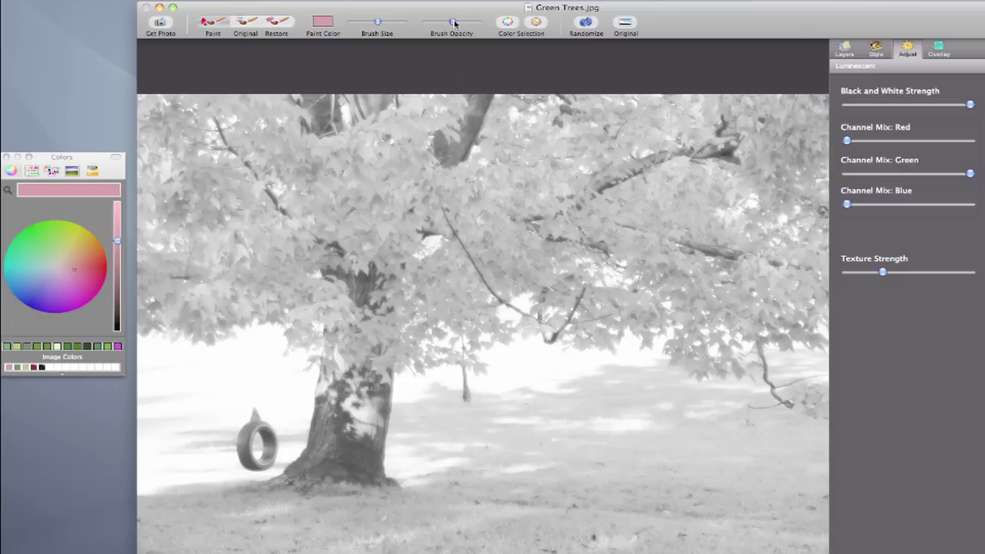
left_click_drag(455, 24, 478, 24)
left_click_drag(379, 24, 428, 24)
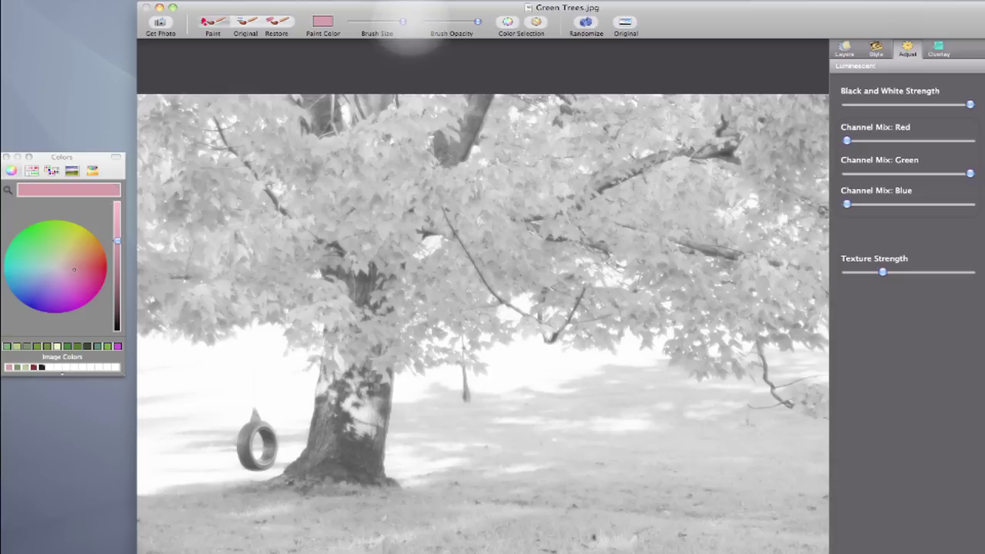
Paint the tree's foliage pink, using Color Selection with a yellow-green hue and slightly narrowed hue variation to protect the branches
left_click(508, 23)
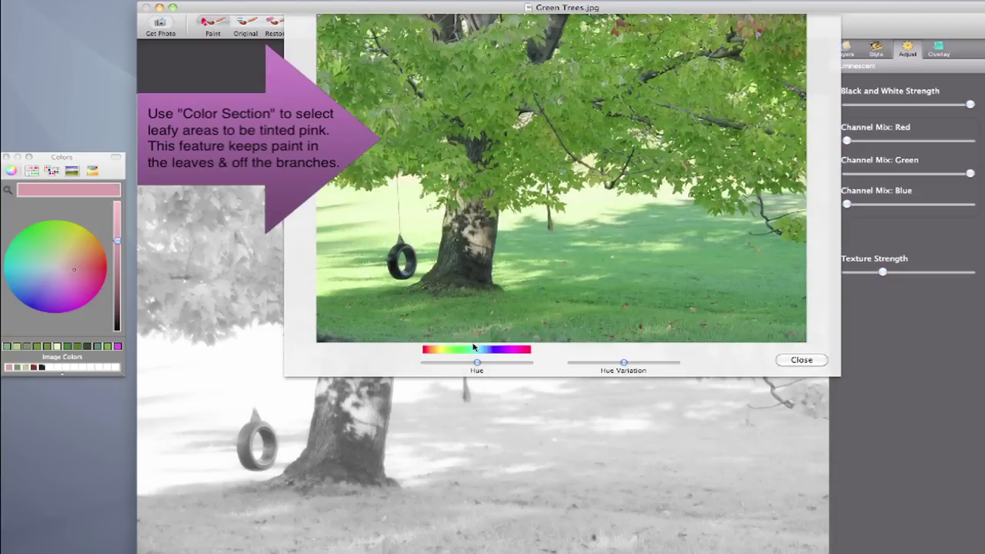
left_click_drag(477, 364, 453, 366)
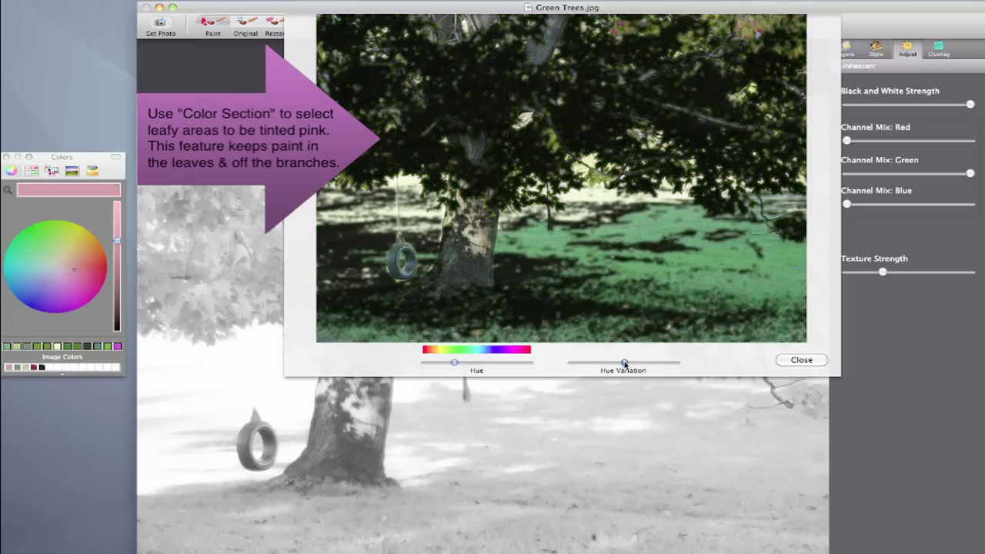
left_click_drag(625, 364, 615, 364)
left_click(808, 366)
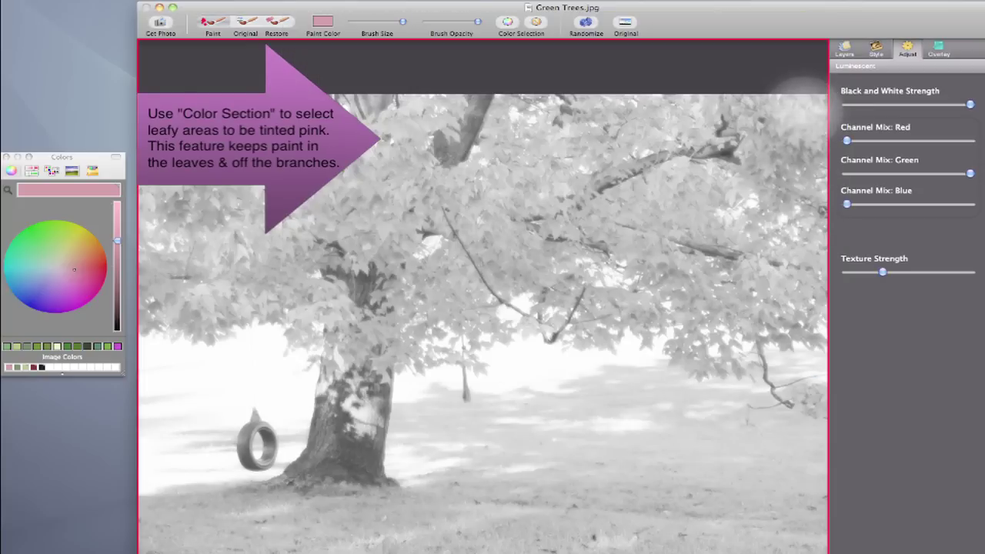
mouse_move(816, 108)
left_mouse_down()
mouse_move(321, 88)
mouse_move(154, 113)
mouse_move(129, 152)
mouse_move(482, 167)
mouse_move(798, 166)
mouse_move(807, 192)
mouse_move(397, 205)
mouse_move(176, 185)
mouse_move(151, 198)
mouse_move(180, 250)
mouse_move(389, 237)
mouse_move(593, 250)
mouse_move(732, 223)
mouse_move(766, 248)
mouse_move(816, 240)
mouse_move(804, 304)
mouse_move(835, 358)
mouse_move(837, 388)
mouse_move(779, 388)
mouse_move(737, 294)
mouse_move(721, 325)
mouse_move(677, 344)
mouse_move(572, 296)
mouse_move(568, 321)
mouse_move(575, 246)
mouse_move(643, 299)
mouse_move(458, 306)
mouse_move(546, 316)
mouse_move(441, 333)
mouse_move(454, 355)
mouse_move(450, 331)
mouse_move(358, 350)
mouse_move(308, 327)
mouse_move(434, 284)
mouse_move(264, 282)
mouse_move(231, 315)
mouse_move(196, 300)
mouse_move(171, 308)
mouse_move(166, 296)
mouse_move(217, 293)
mouse_move(175, 184)
mouse_move(311, 317)
left_mouse_up()
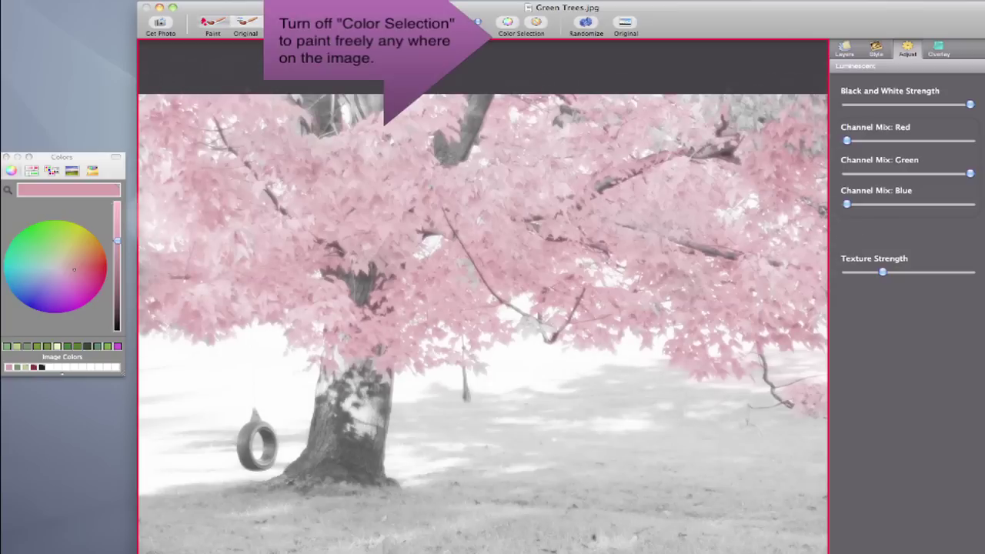
left_click(538, 22)
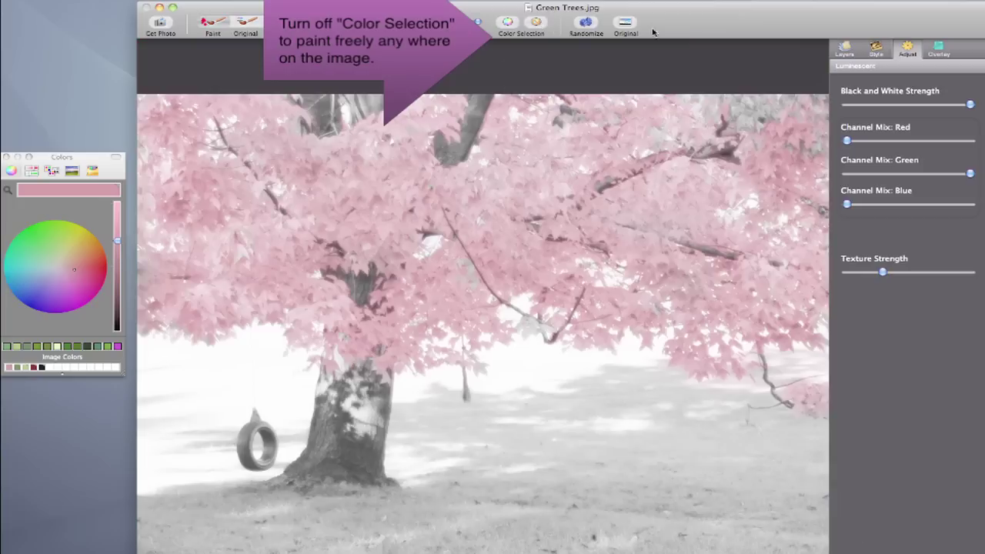
Rename the existing paint layer as Pink Leaves
left_click(847, 49)
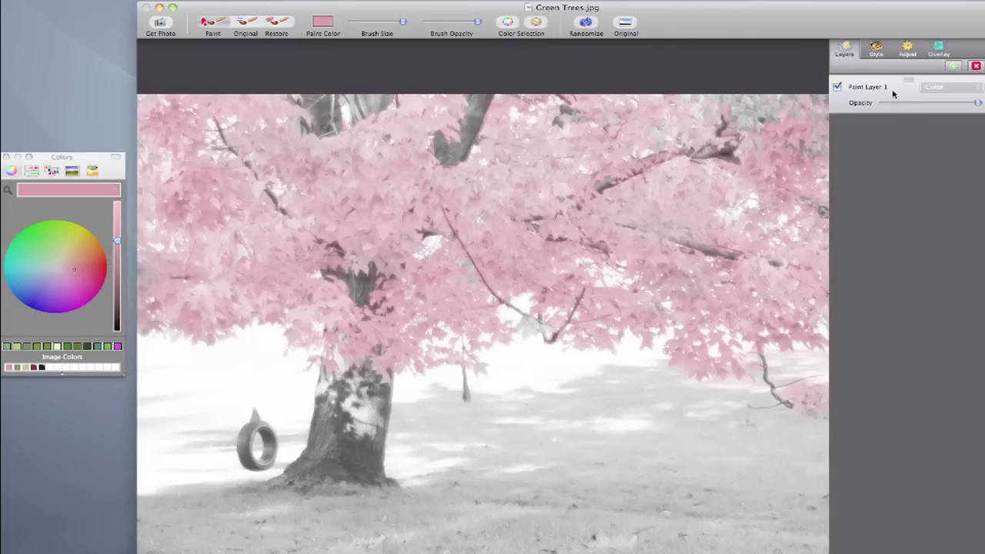
double_click(871, 87)
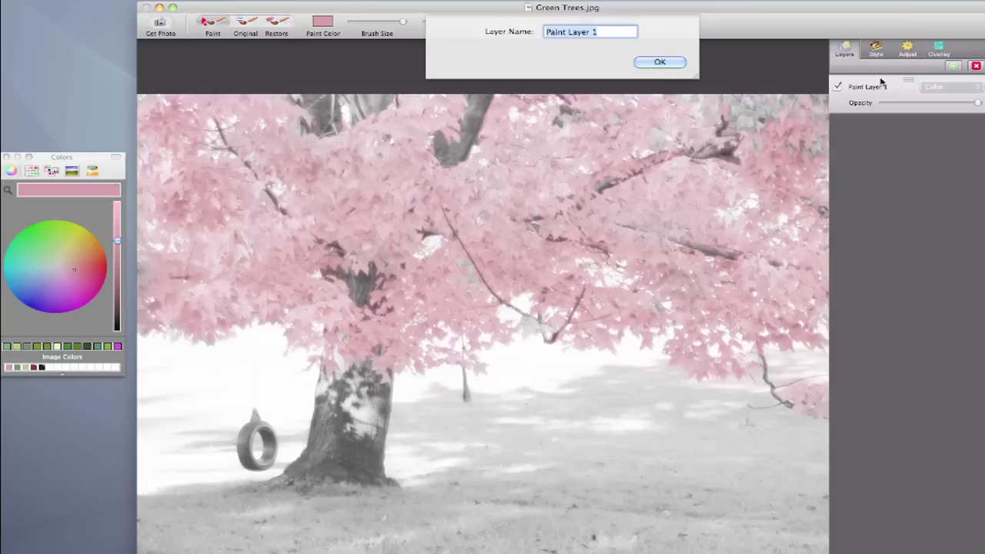
type("Pink Leaves")
key("Return")
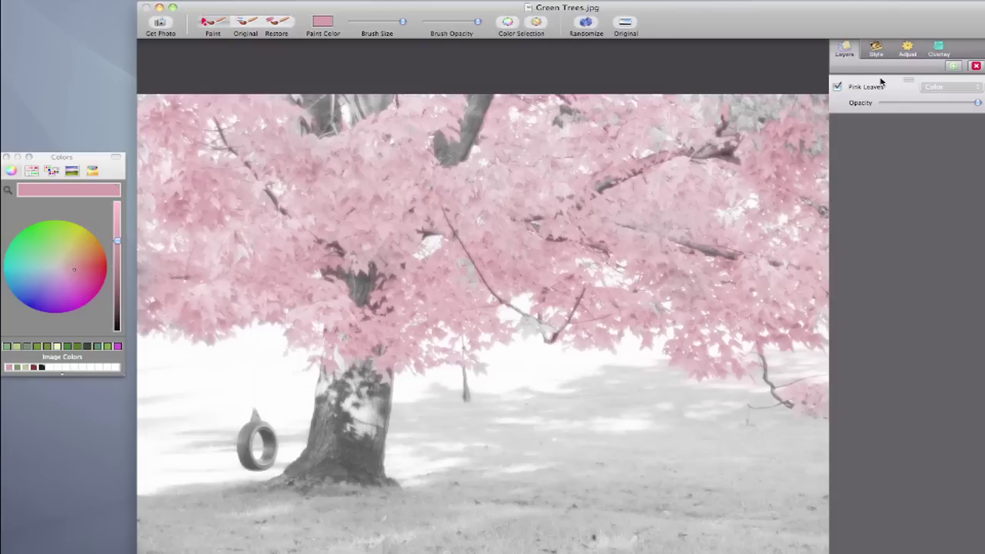
Add a new paint layer and name it Green Grass
left_click(954, 68)
double_click(869, 87)
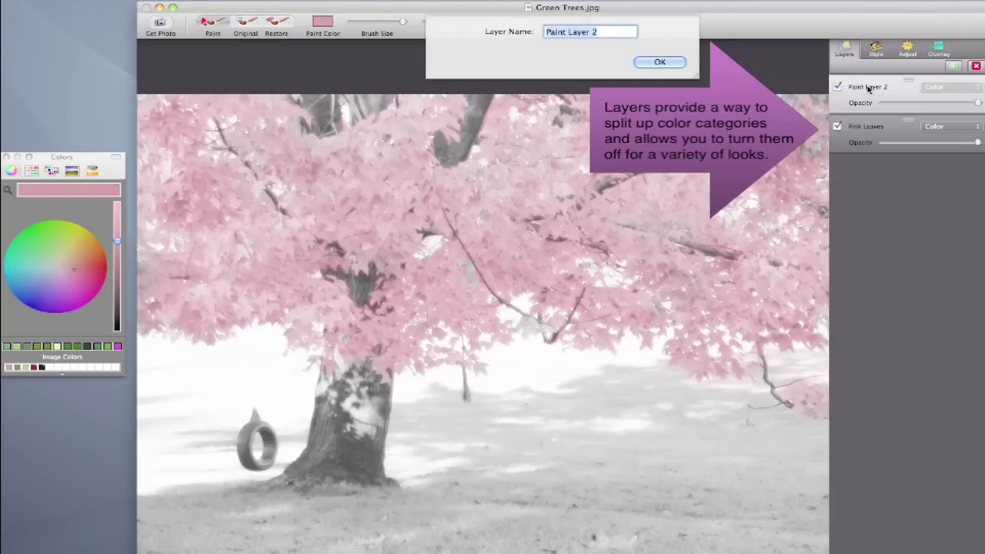
type("Green Grass")
key("Return")
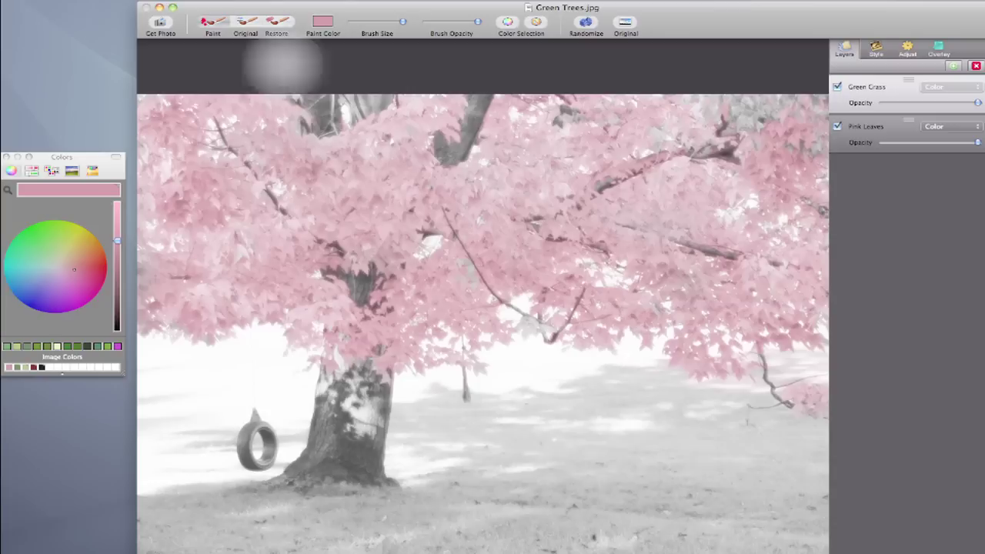
Limit painting to the grass colors with Color Selection, shifting the hue slightly toward green and widening the hue variation
left_click(17, 368)
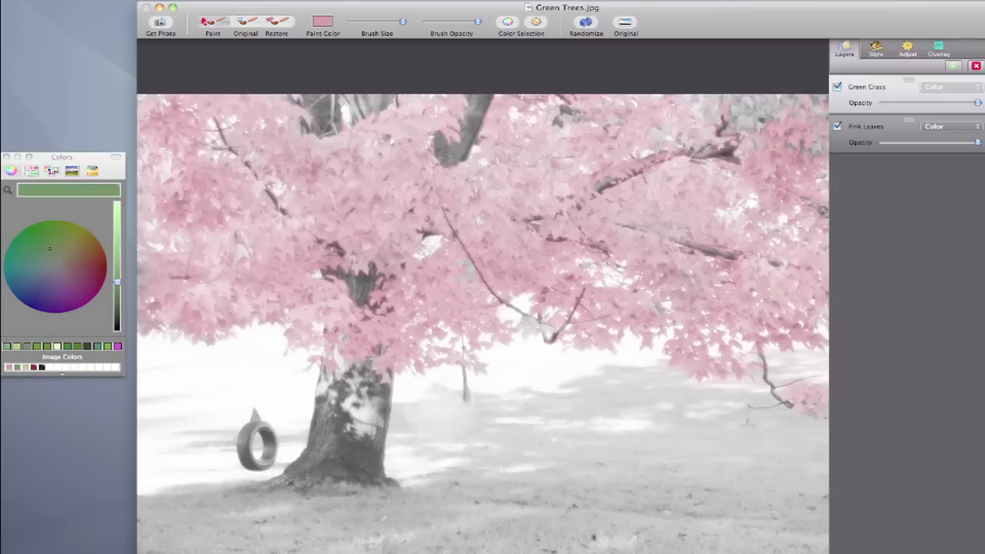
left_click(507, 22)
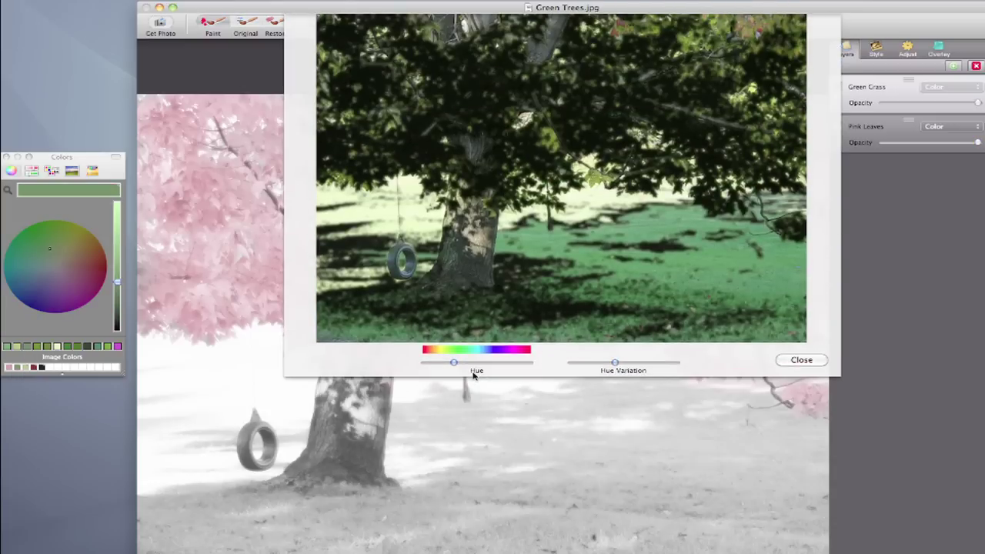
left_click_drag(457, 367, 462, 366)
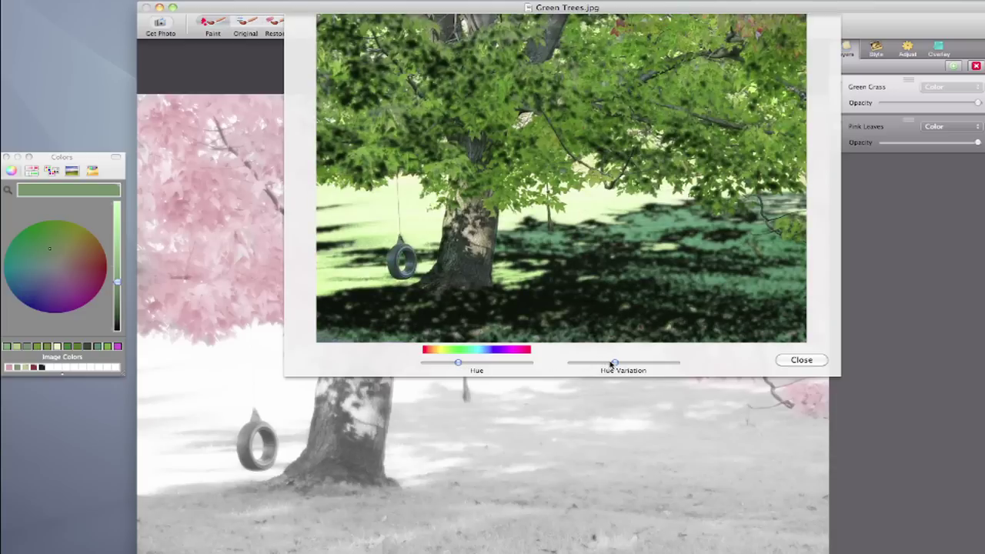
left_click_drag(615, 362, 655, 367)
left_click(803, 360)
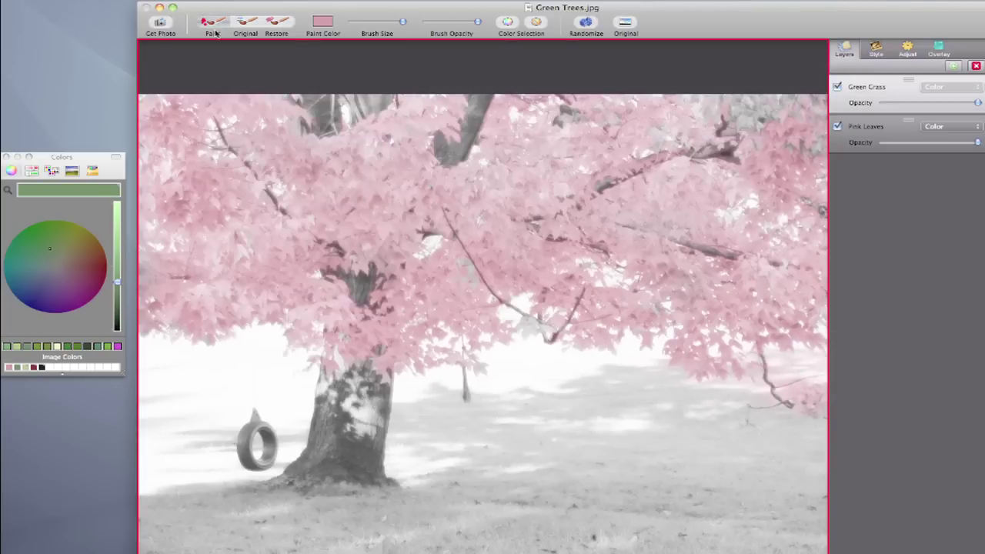
Set the paint color to the green image color and paint the lawn around the tree
left_click(323, 23)
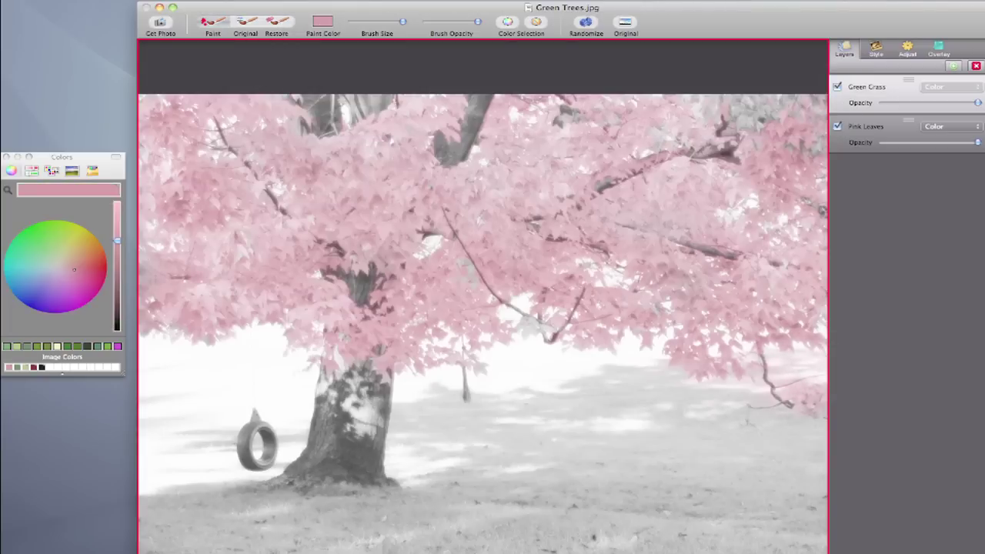
left_click(22, 367)
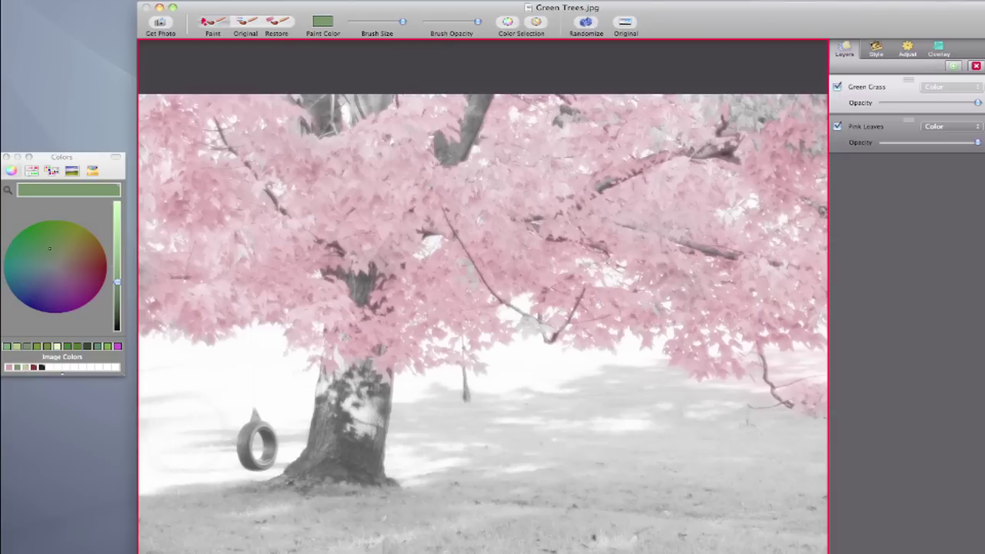
mouse_move(280, 448)
left_mouse_down()
mouse_move(193, 479)
mouse_move(242, 510)
mouse_move(419, 508)
mouse_move(462, 481)
mouse_move(402, 409)
mouse_move(579, 404)
mouse_move(462, 475)
mouse_move(581, 478)
mouse_move(782, 508)
mouse_move(707, 489)
left_mouse_up()
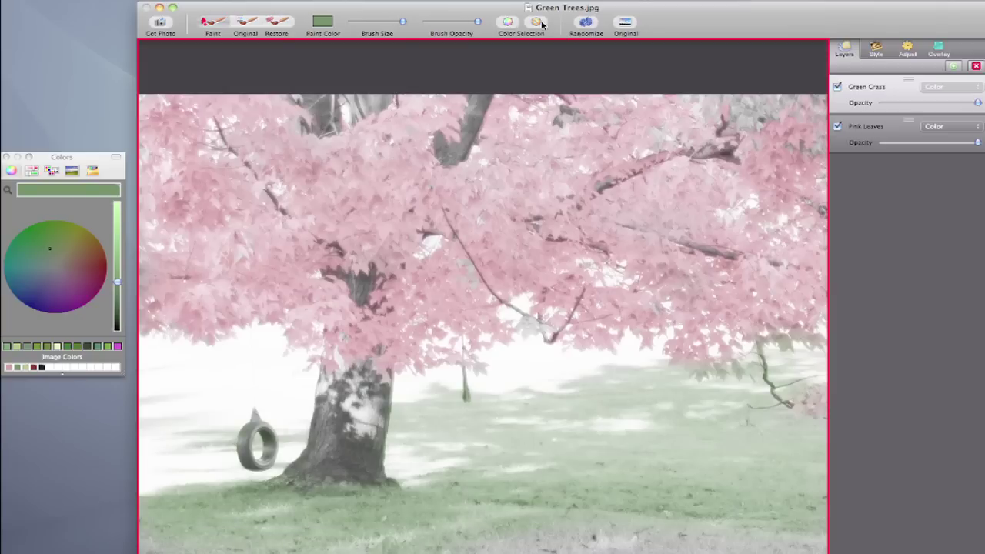
Erase the stray green tint from the hanging branch and the lowest leaves using the Restore brush at a reduced size
left_click(277, 23)
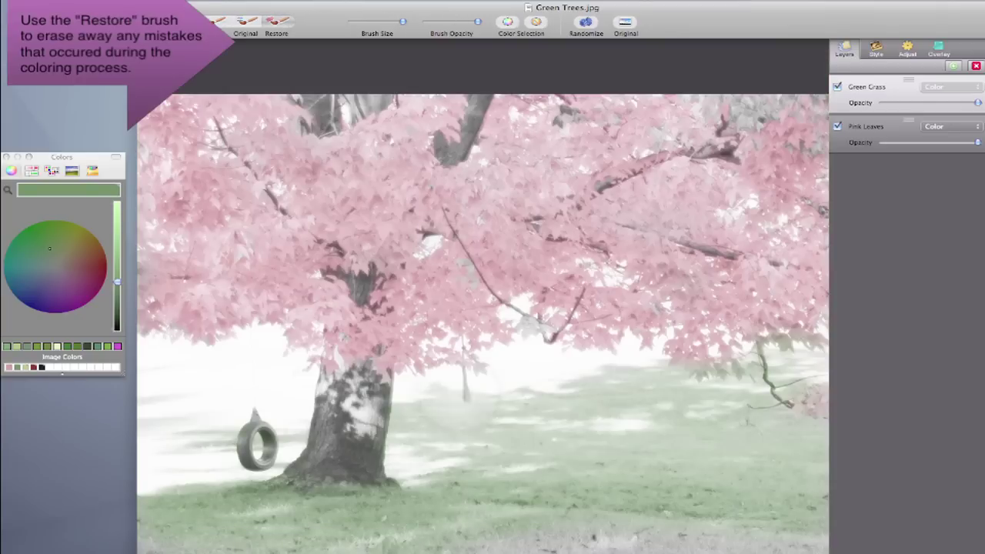
key("bracketleft")
key("bracketleft")
key("bracketleft")
key("bracketleft")
key("bracketleft")
key("bracketleft")
key("bracketleft")
key("bracketleft")
key("bracketleft")
key("bracketleft")
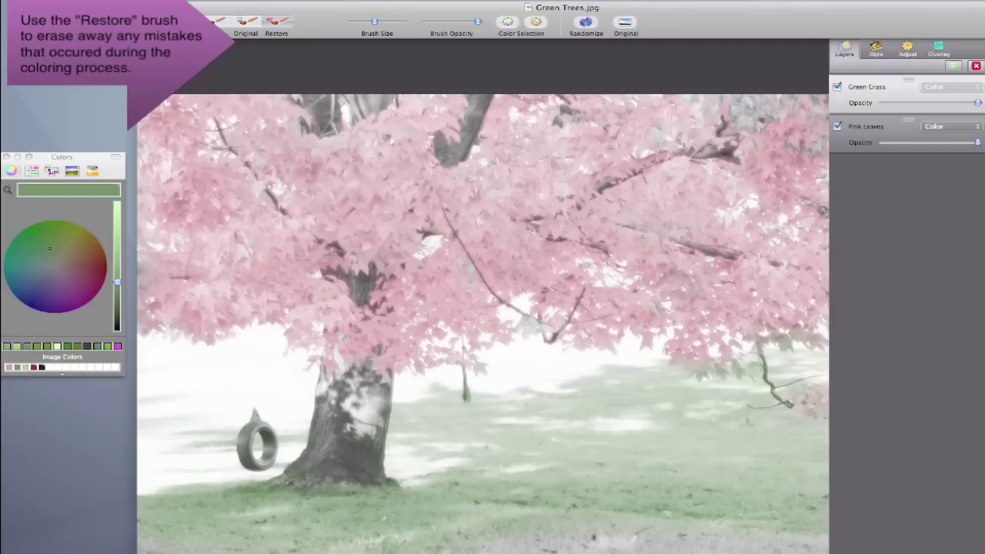
key("bracketleft")
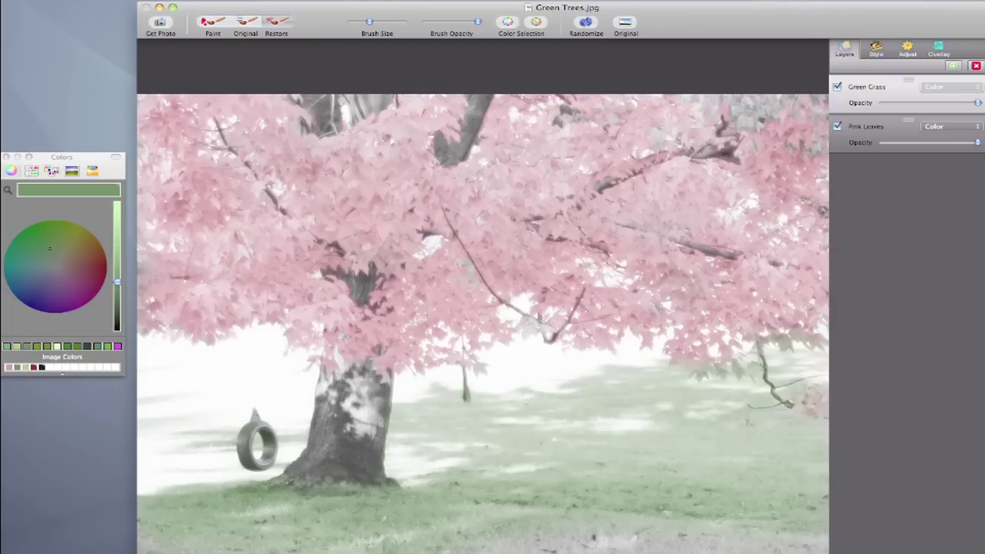
key("bracketleft")
key("bracketleft")
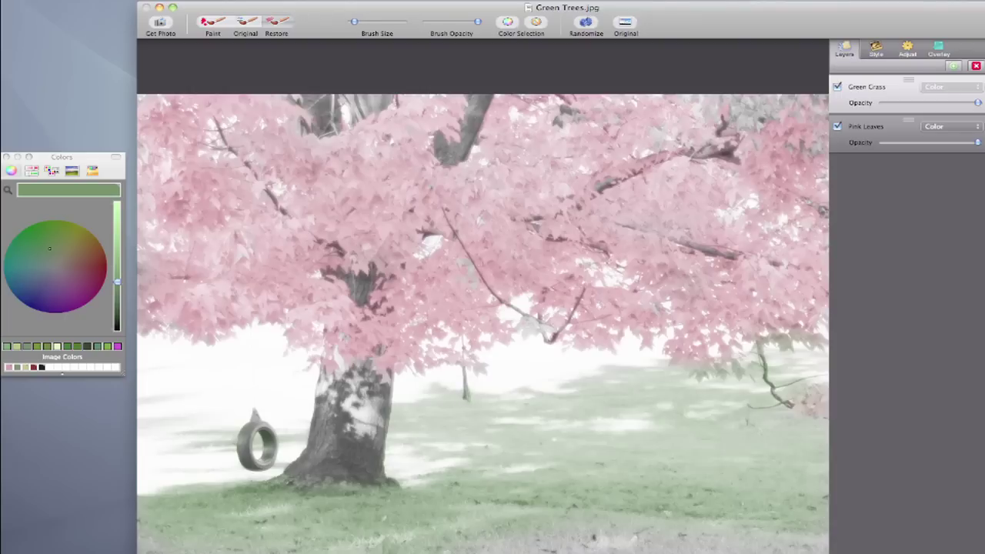
key("bracketright")
key("bracketright")
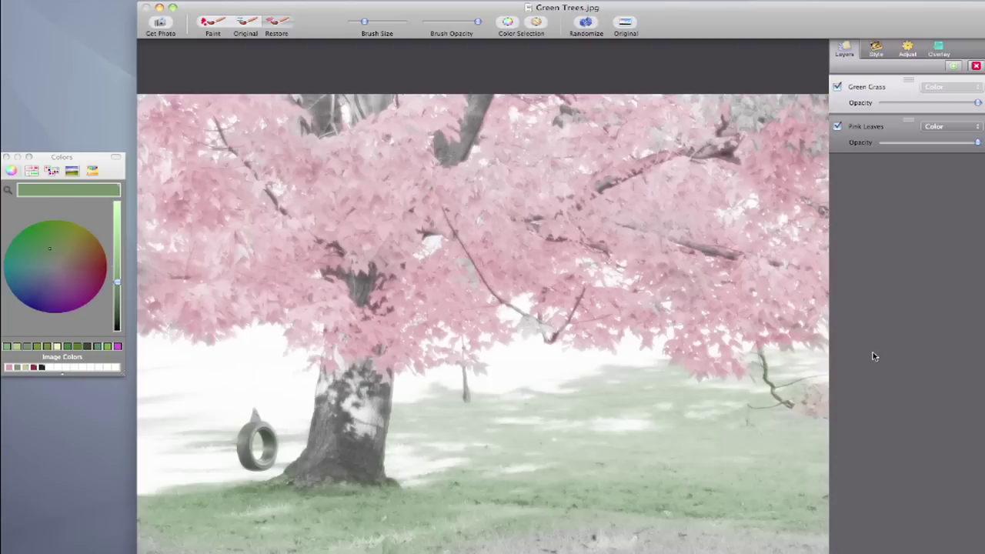
Add a new paint layer and name it Swing
left_click(954, 67)
double_click(876, 88)
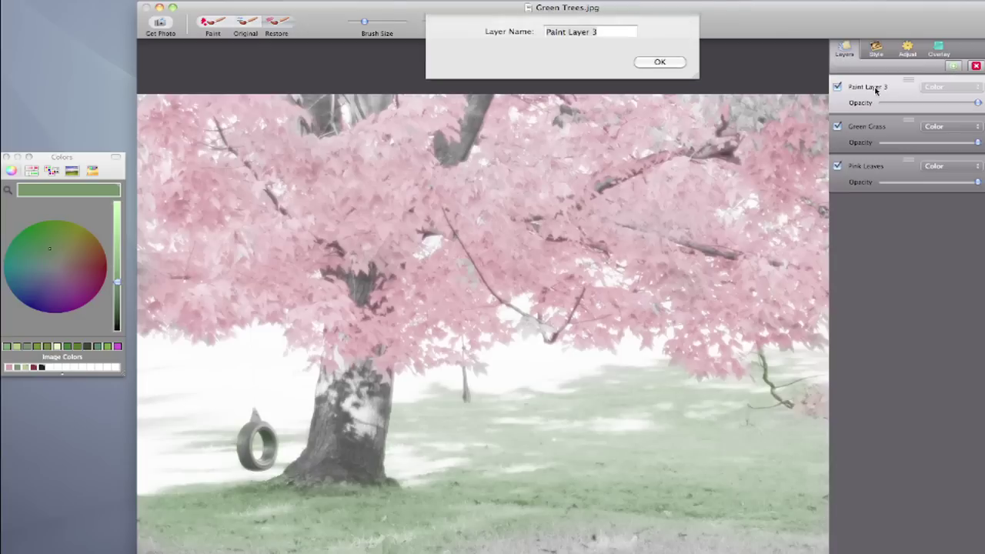
type("Swing")
key("Return")
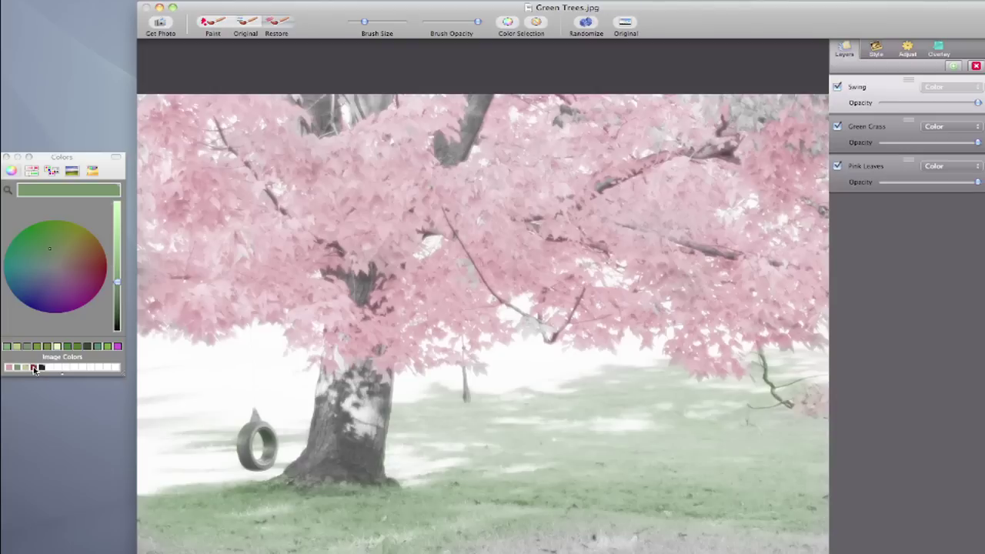
Set the paint color to the dark red image color and paint the tire swing with a smaller brush
left_click(34, 368)
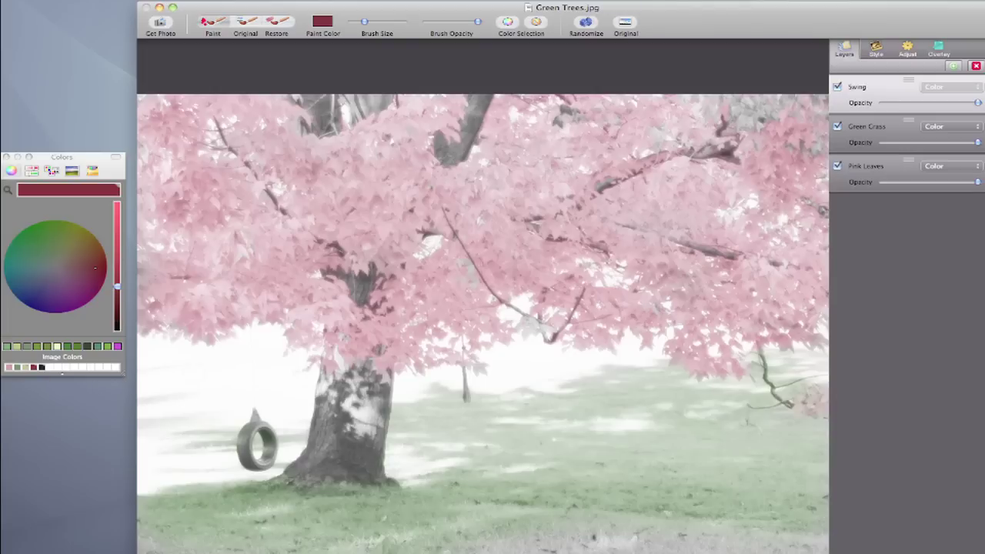
key("super+plus")
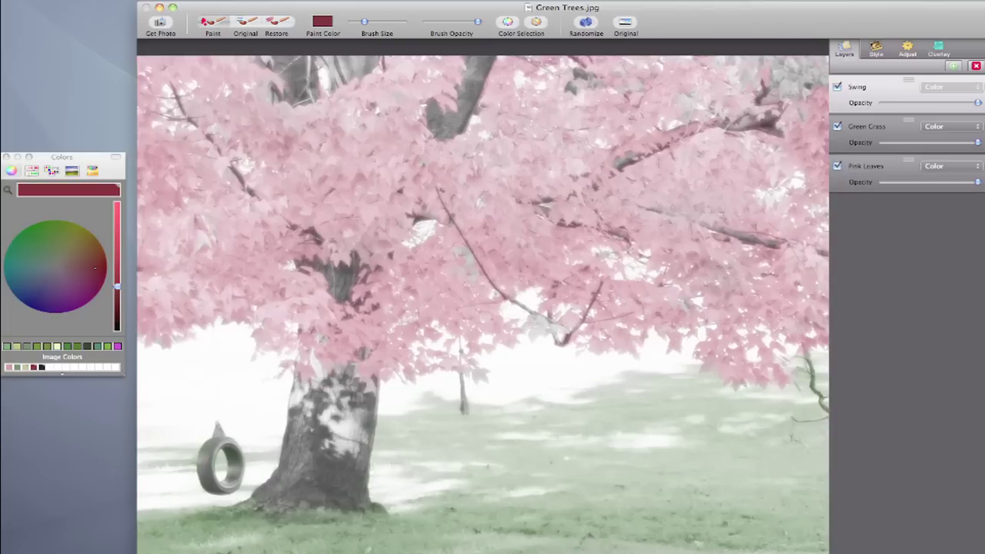
key("super+plus")
scroll(391, 406, "left", 3)
scroll(391, 406, "down", 2)
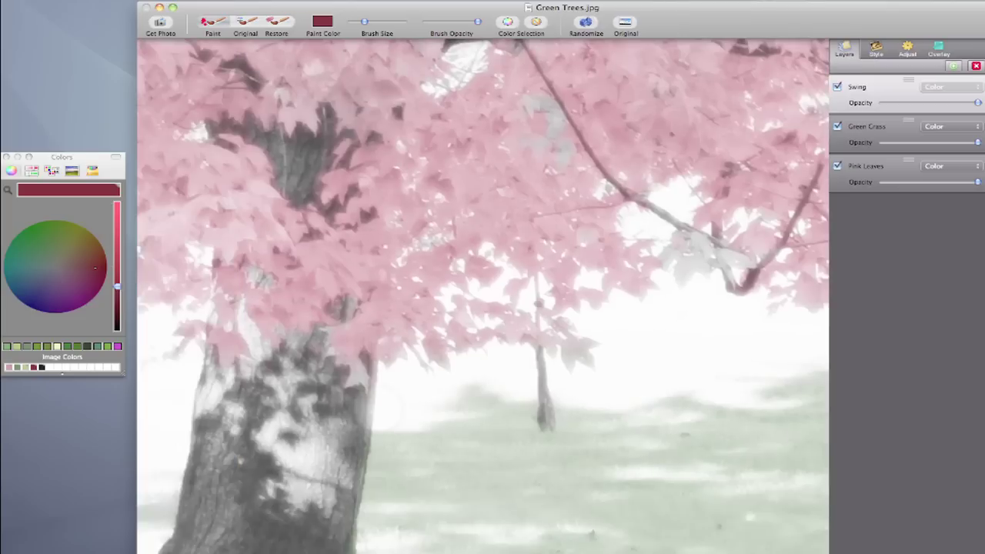
scroll(390, 405, "left", 5)
scroll(390, 406, "down", 3)
scroll(390, 406, "up", 1)
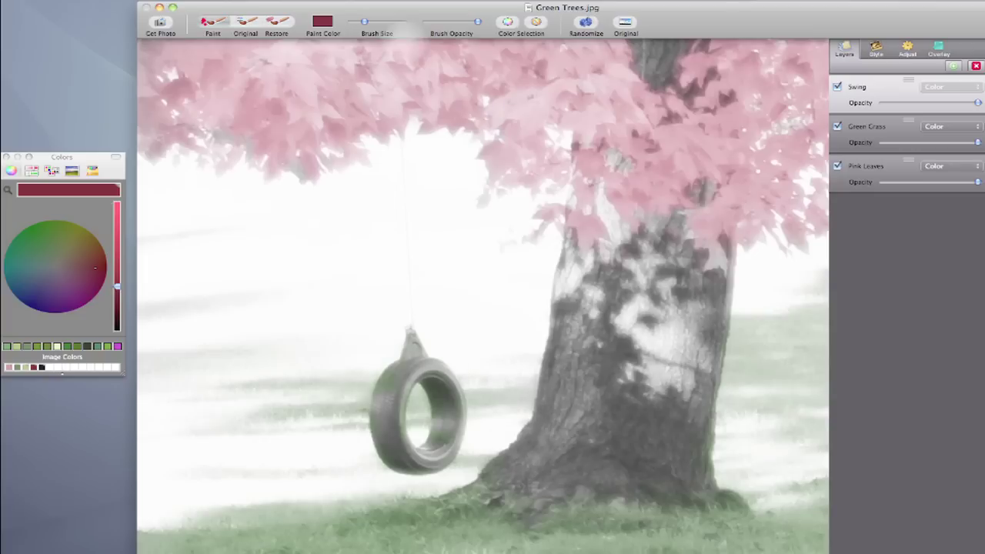
left_click_drag(365, 23, 356, 22)
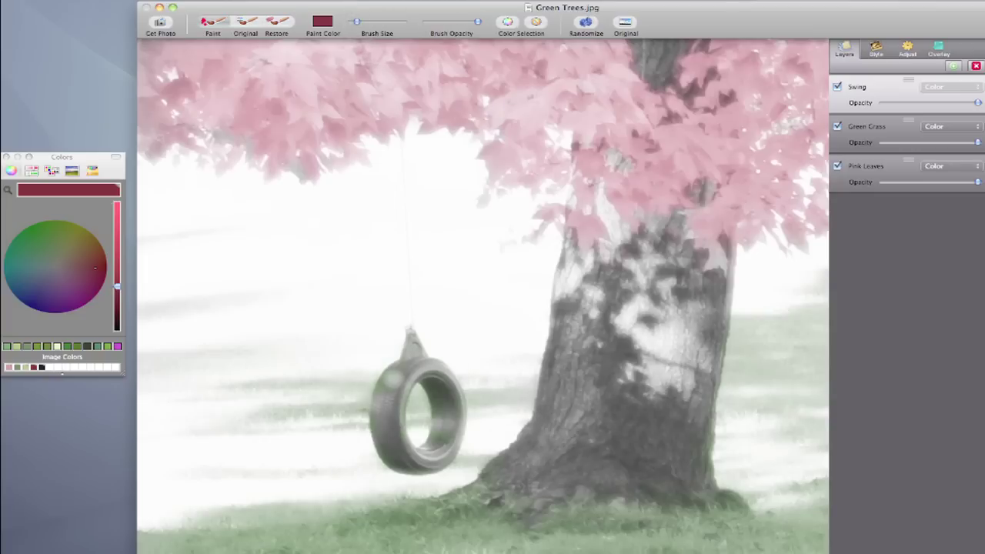
mouse_move(396, 372)
left_mouse_down()
mouse_move(386, 410)
mouse_move(395, 452)
mouse_move(380, 405)
mouse_move(395, 376)
mouse_move(377, 401)
mouse_move(382, 443)
mouse_move(396, 460)
mouse_move(442, 453)
mouse_move(455, 392)
left_mouse_up()
mouse_move(428, 367)
left_mouse_down()
mouse_move(412, 348)
mouse_move(405, 385)
left_mouse_up()
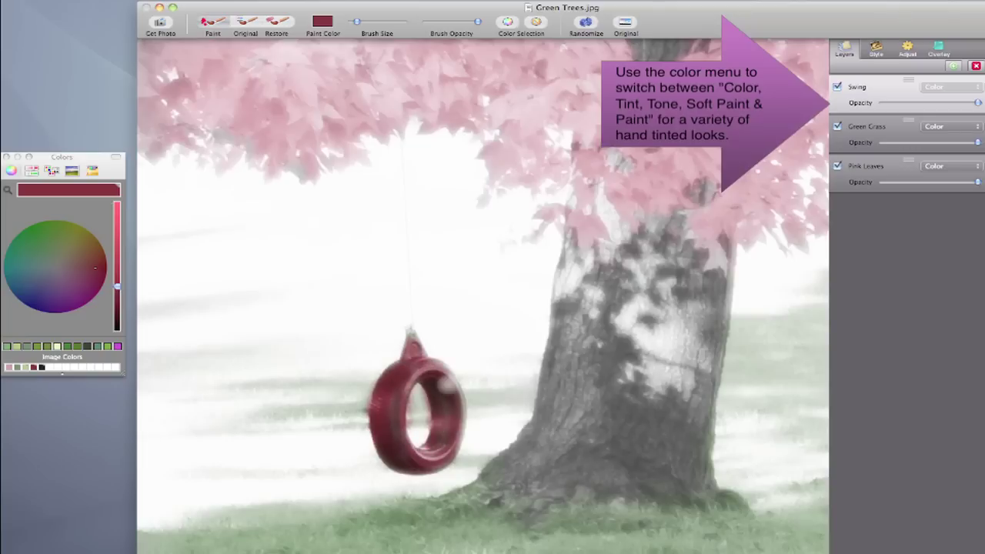
Set the Swing layer to Soft Paint and erase the red spill around and inside the tire with the Restore brush
left_click(948, 87)
left_click(938, 115)
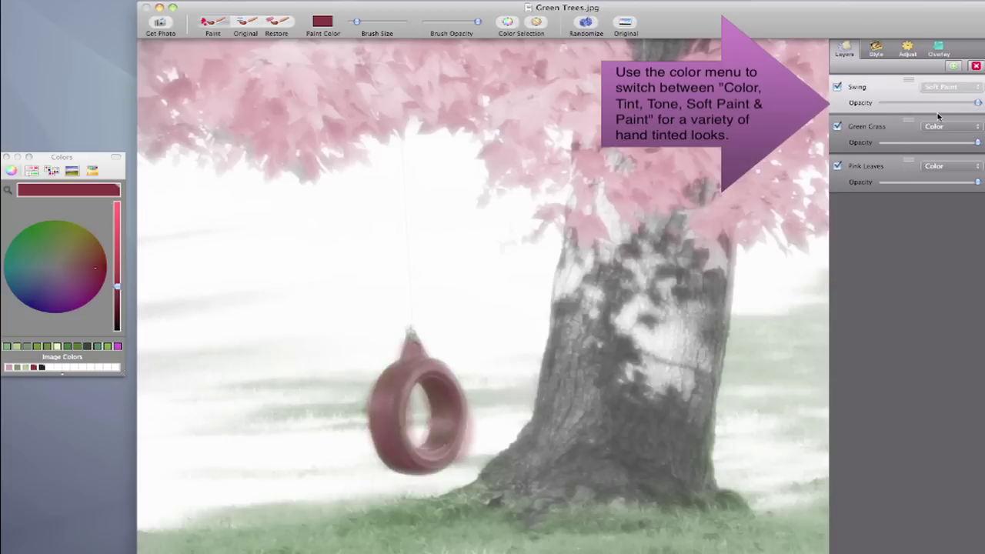
left_click(283, 23)
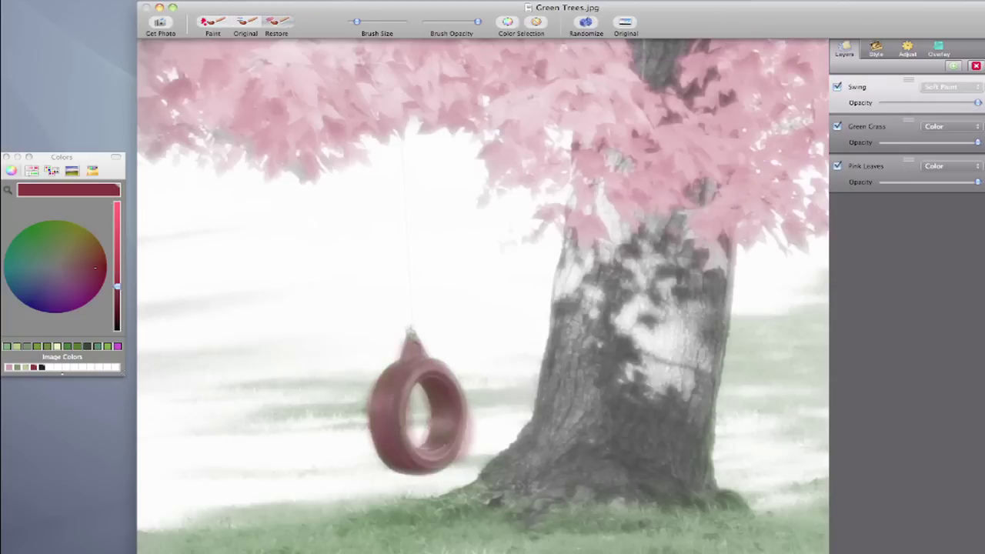
mouse_move(480, 404)
left_mouse_down()
mouse_move(471, 457)
mouse_move(459, 463)
left_mouse_up()
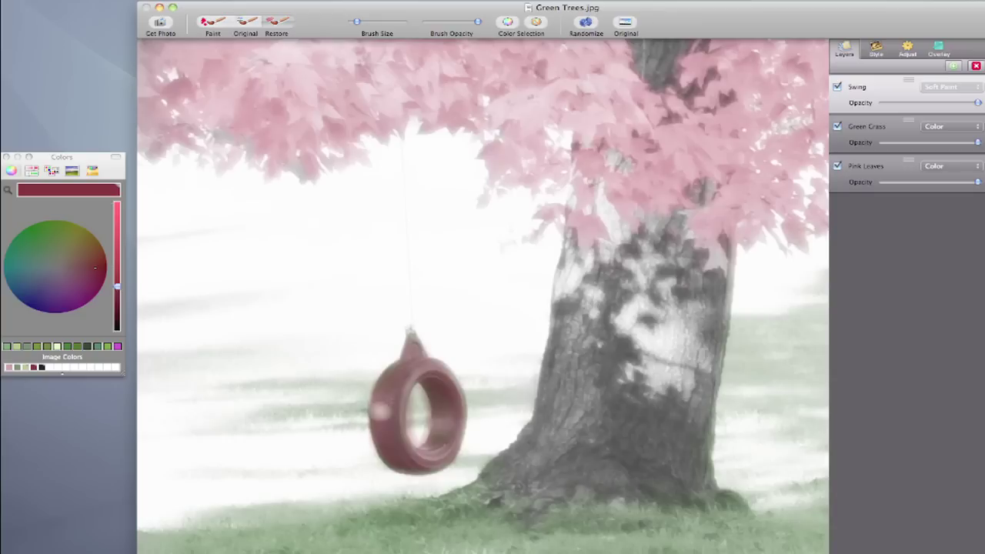
key("bracketleft")
key("bracketright")
mouse_move(416, 396)
left_mouse_down()
mouse_move(413, 437)
mouse_move(419, 390)
mouse_move(426, 424)
left_mouse_up()
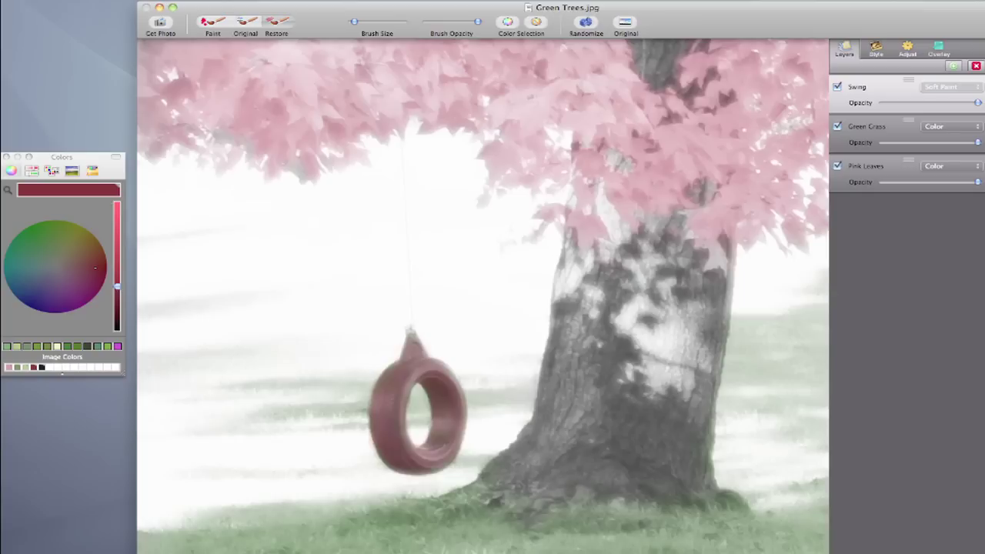
Change the Swing layer's color mode to Tone
left_click(927, 86)
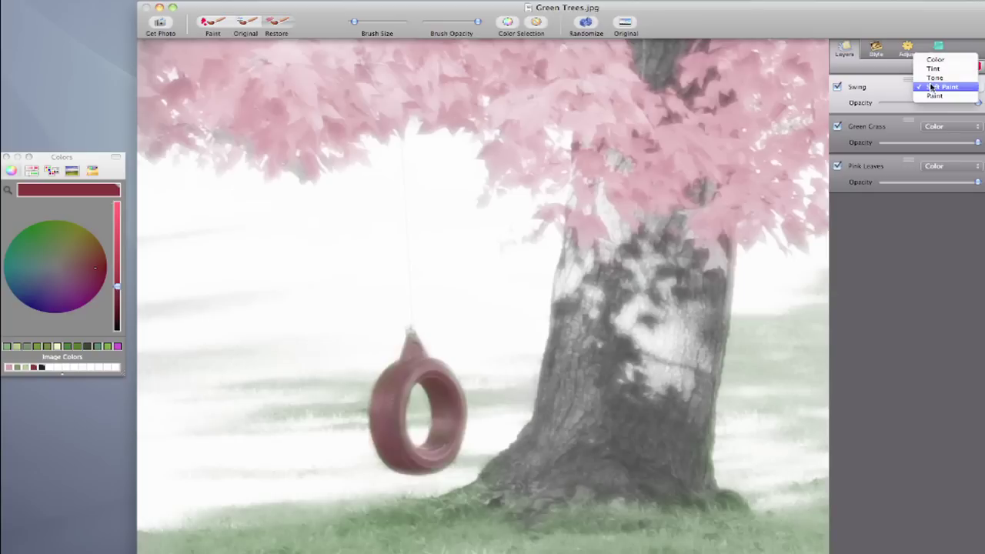
left_click(932, 80)
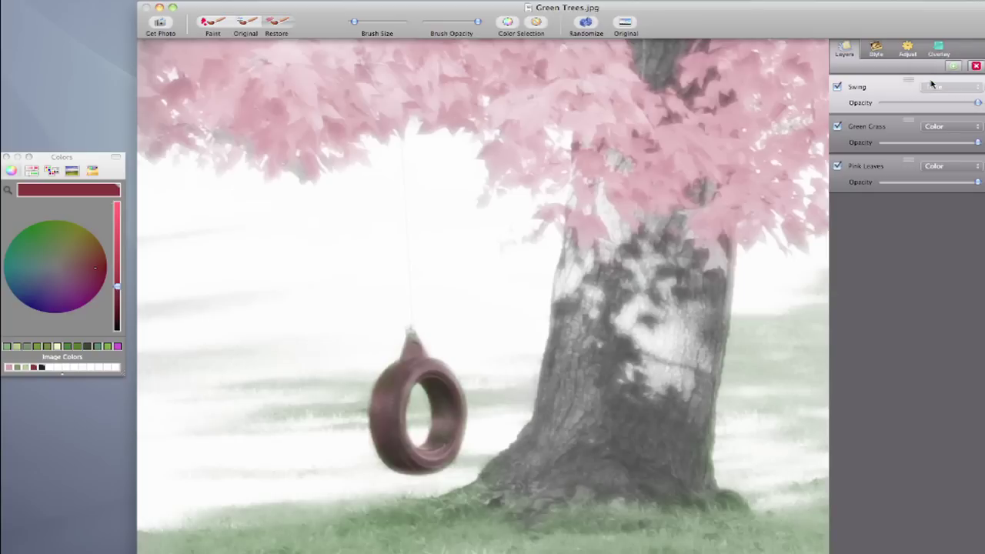
key("super+minus")
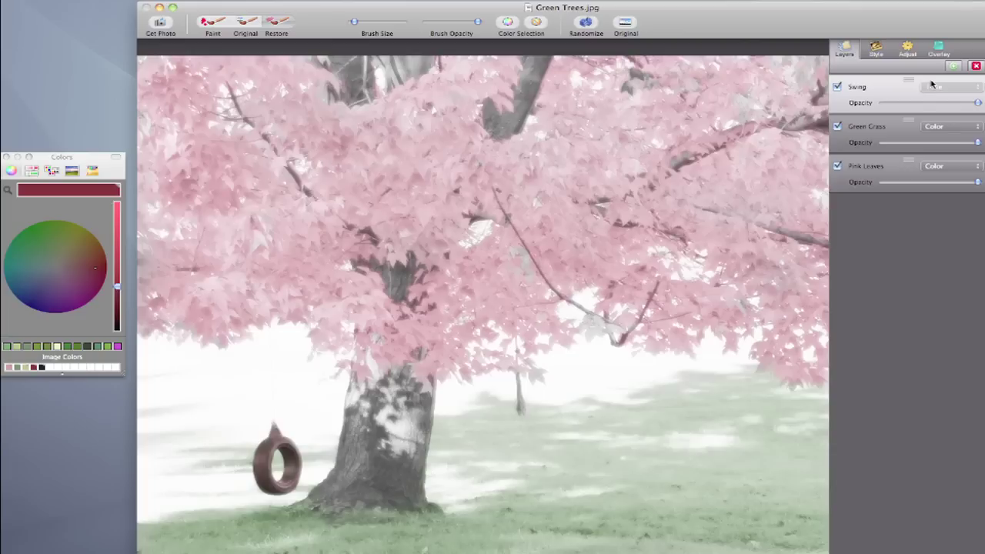
key("super+minus")
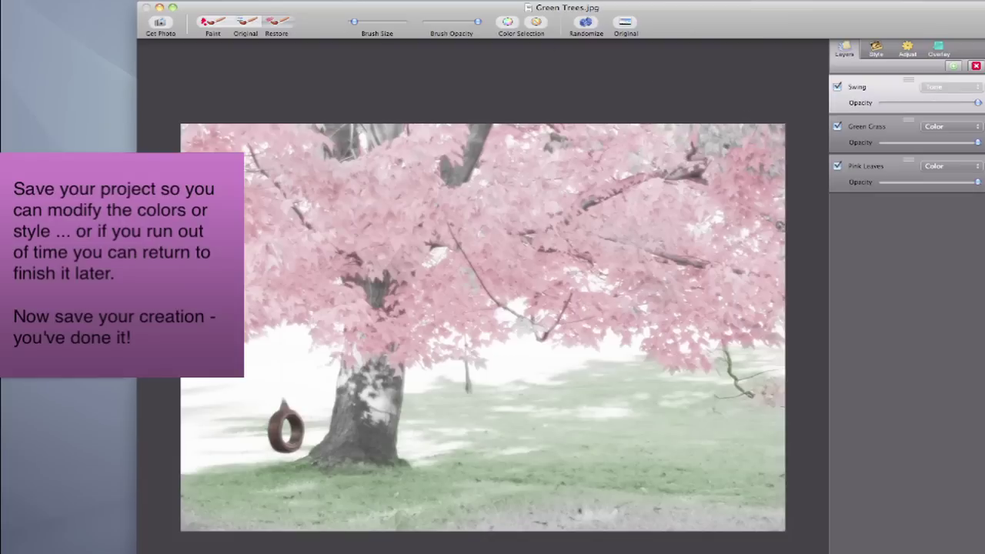
Save the tinted photo as a JPG named Pink Tree in the Hand Tint folder on the Desktop
left_click(2, 1)
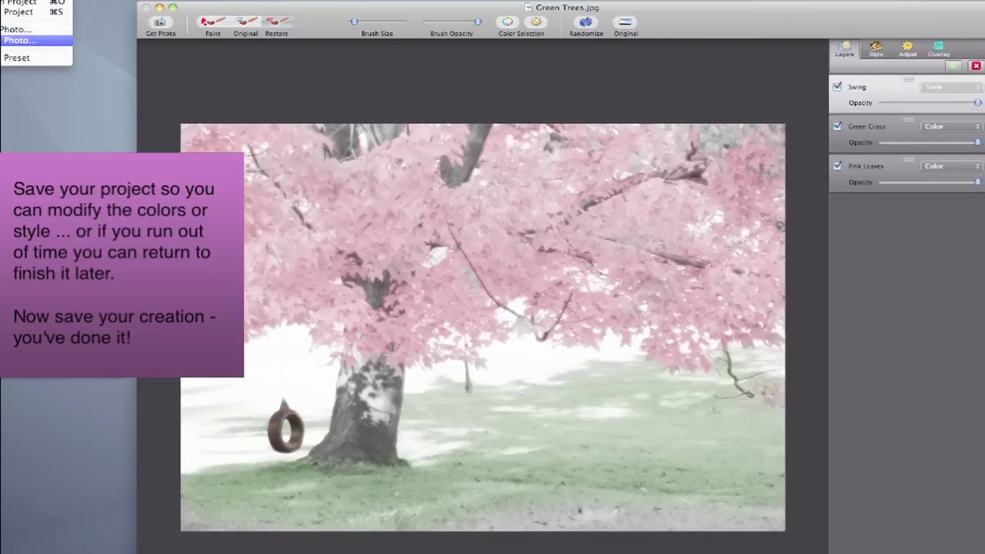
left_click(19, 40)
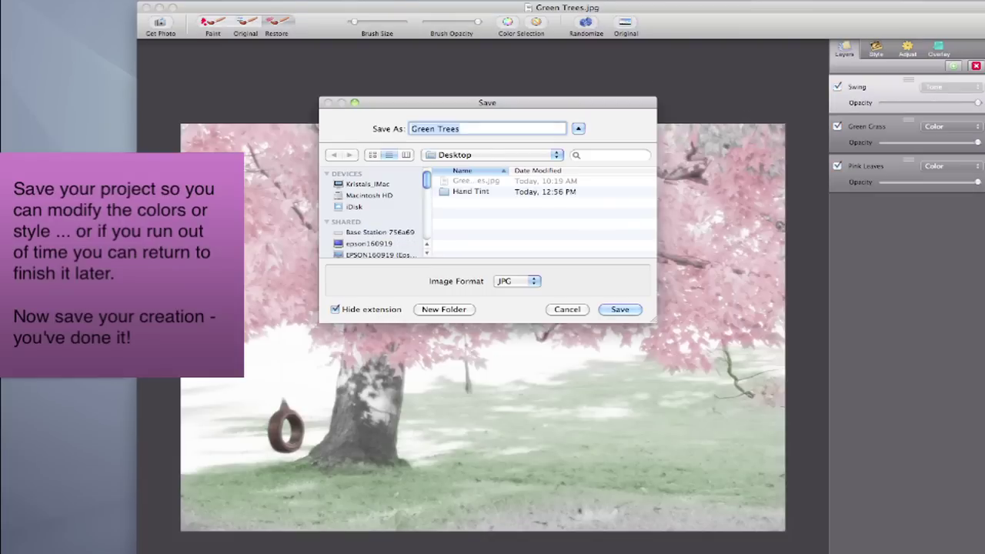
double_click(453, 192)
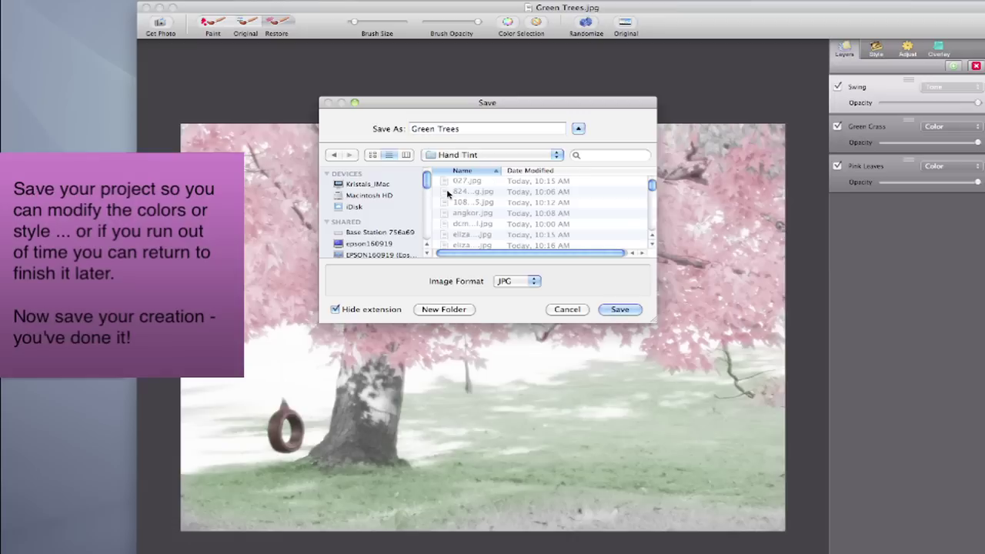
left_click_drag(474, 128, 400, 121)
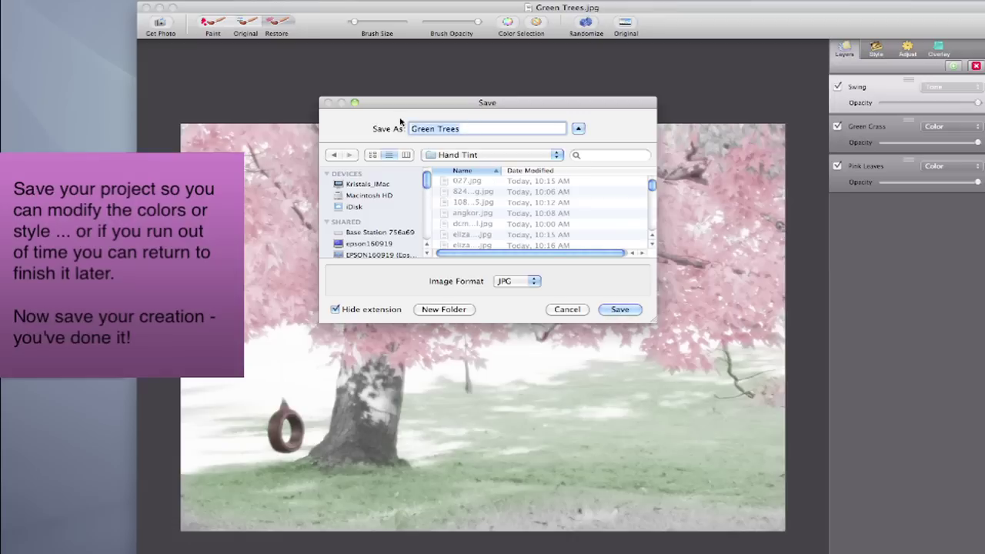
type("Pink Tree")
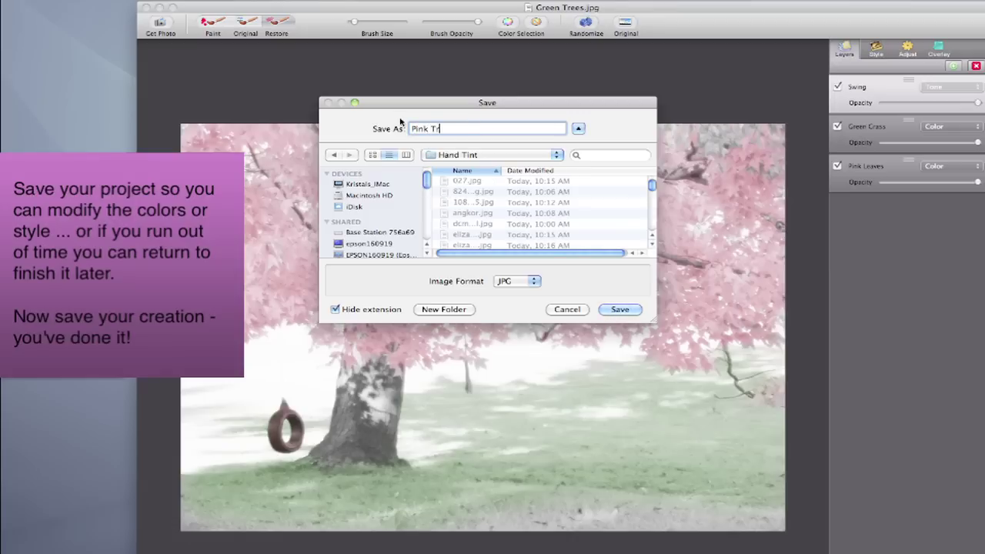